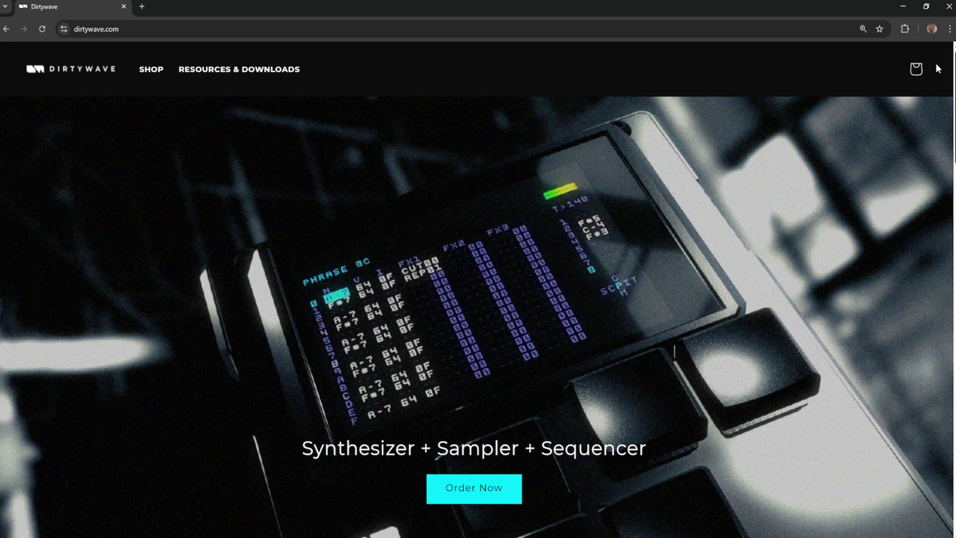
Step: Scroll down the Sketchfab page for the Dirtywave M8 Tracker model
{"action": "scroll", "coordinate": [932, 60], "scroll_direction": "down", "scroll_amount": 10}
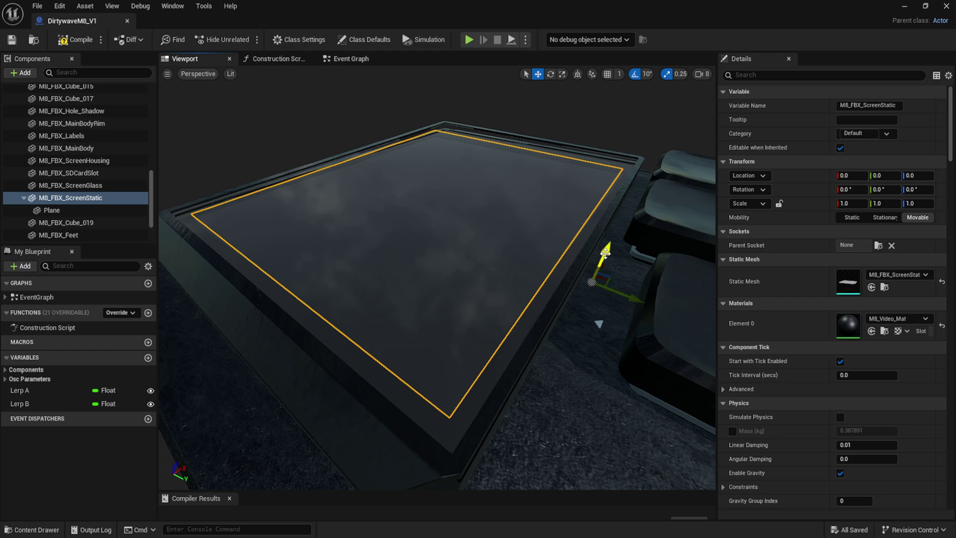
Step: Raise M8_FBX_ScreenStatic slightly along Z to about 2.18 in the Viewport
{"action": "mouse_move", "coordinate": [606, 253]}
{"action": "left_mouse_down"}
{"action": "mouse_move", "coordinate": [607, 238]}
{"action": "mouse_move", "coordinate": [607, 279]}
{"action": "mouse_move", "coordinate": [606, 267]}
{"action": "left_mouse_up"}
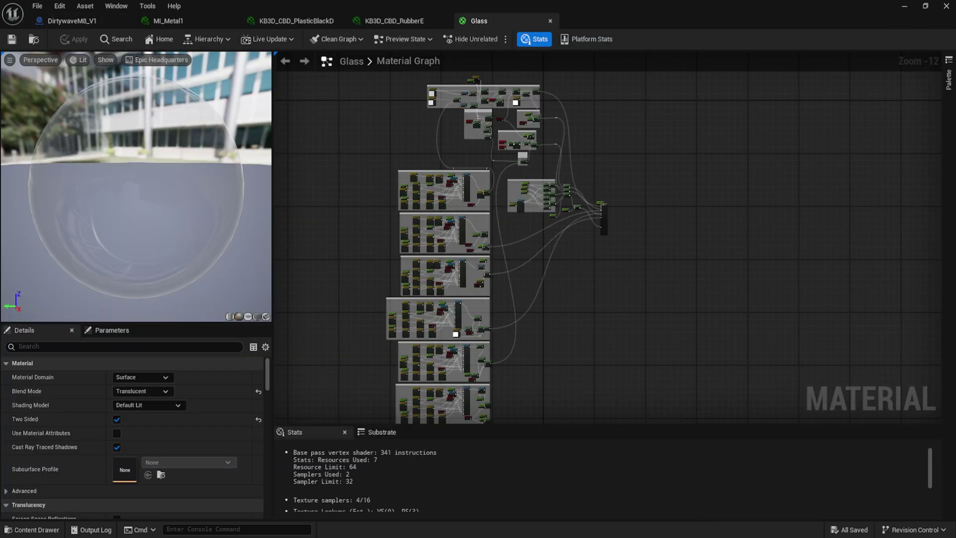
Step: Cycle through the MI_Metal1, KB3D_CBD_RubberE and KB3D_CBD_PlasticBlackD material tabs
{"action": "key", "text": "ctrl+Tab"}
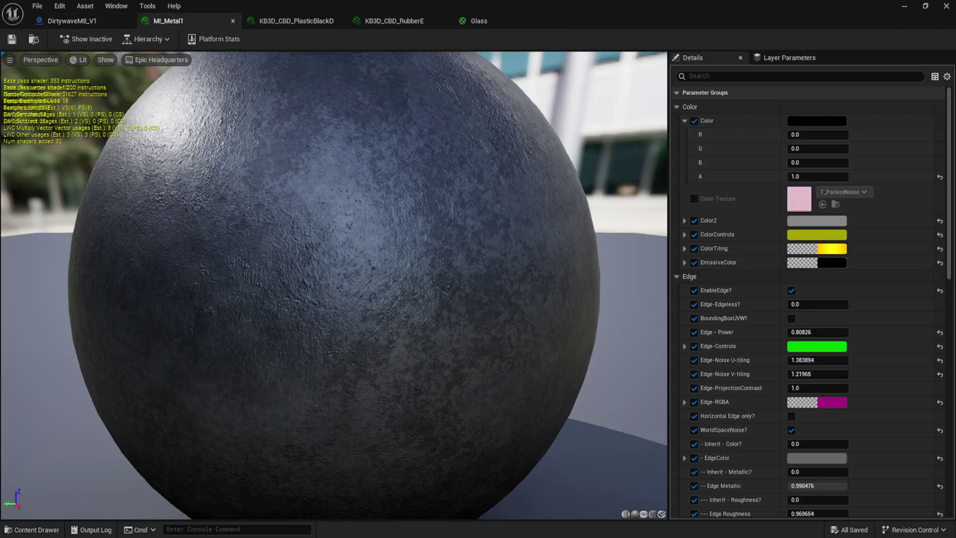
{"action": "key", "text": "ctrl+Tab"}
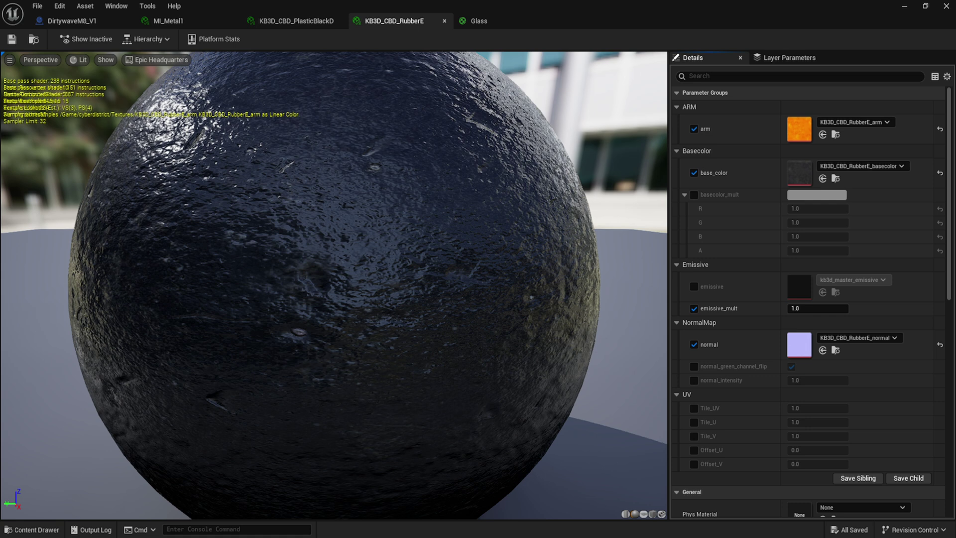
{"action": "key", "text": "ctrl+Tab"}
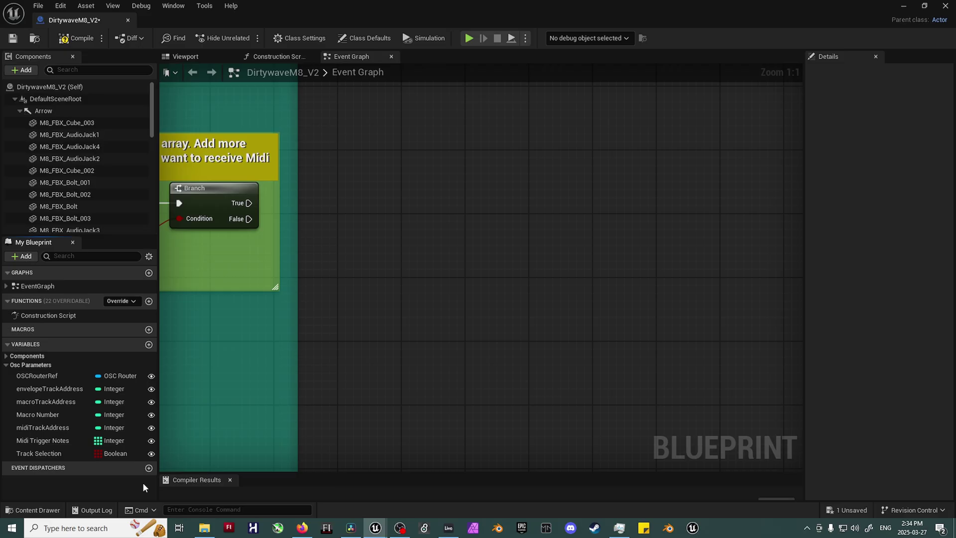
Step: Add a blueprint variable of type Media Player Object Reference named 'Media Player'
{"action": "left_click", "coordinate": [148, 344]}
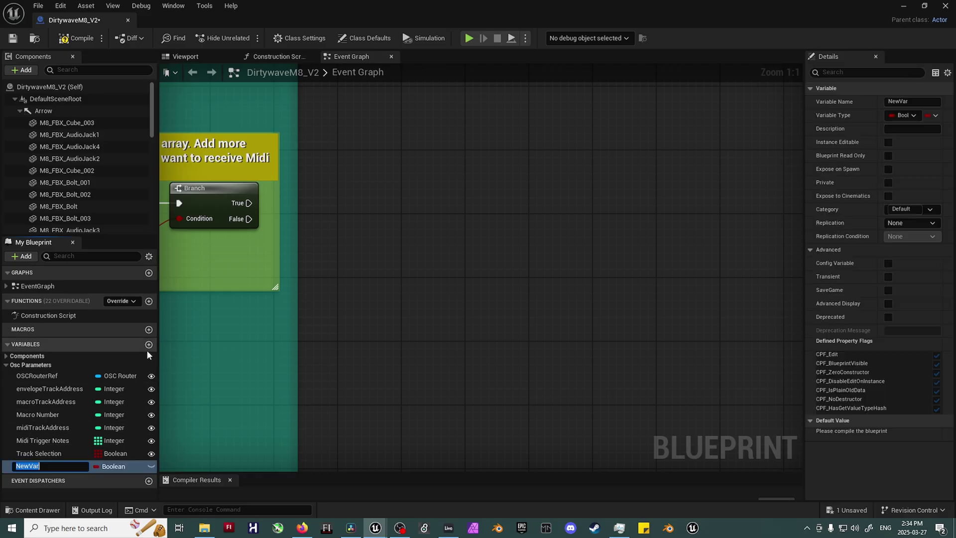
{"action": "left_click", "coordinate": [131, 467]}
{"action": "type", "text": "media play"}
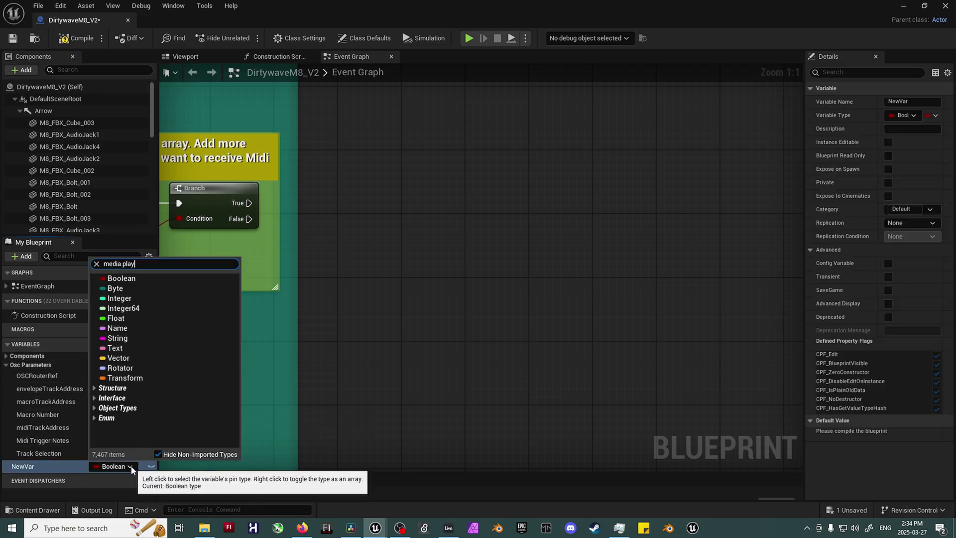
{"action": "type", "text": "er"}
{"action": "mouse_move", "coordinate": [164, 321]}
{"action": "left_click", "coordinate": [263, 312]}
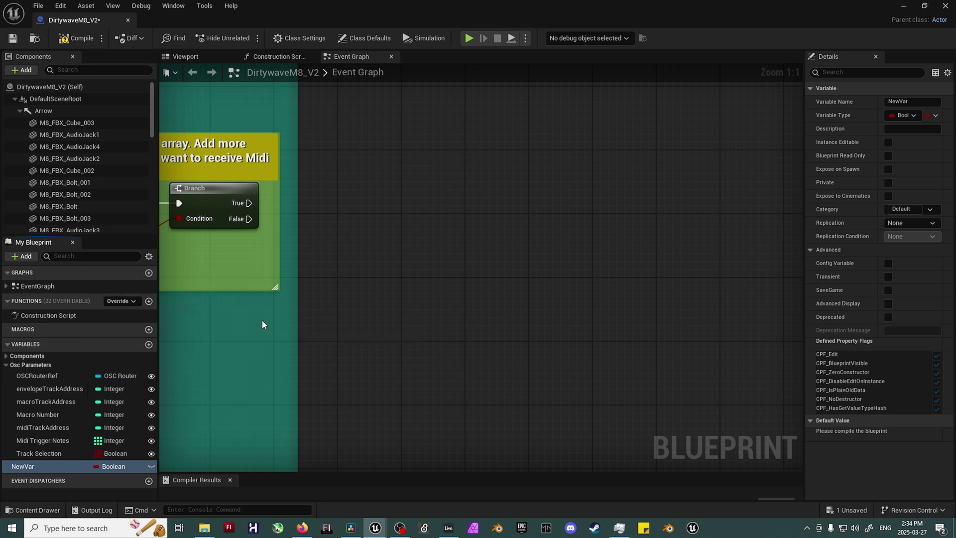
{"action": "double_click", "coordinate": [40, 468]}
{"action": "type", "text": "Media Play"}
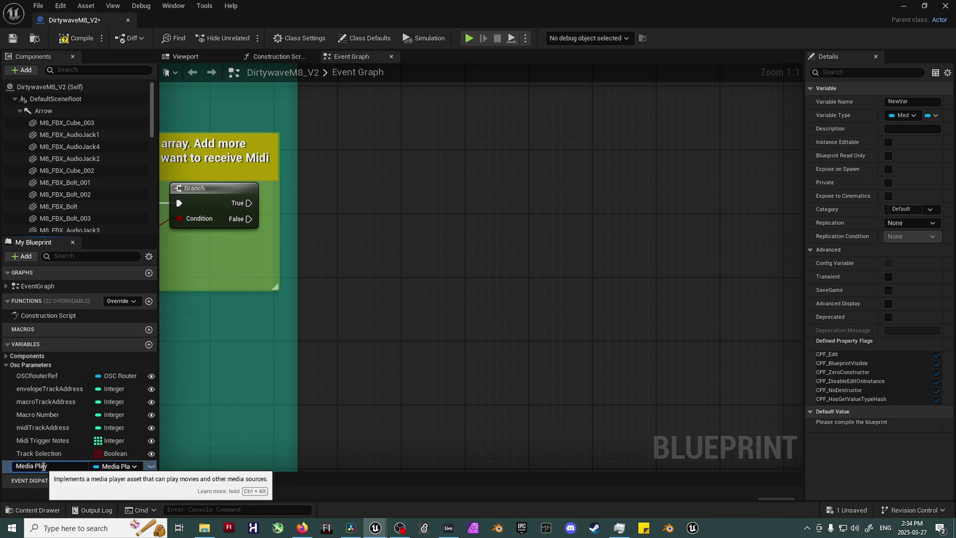
{"action": "type", "text": "er"}
{"action": "key", "text": "Return"}
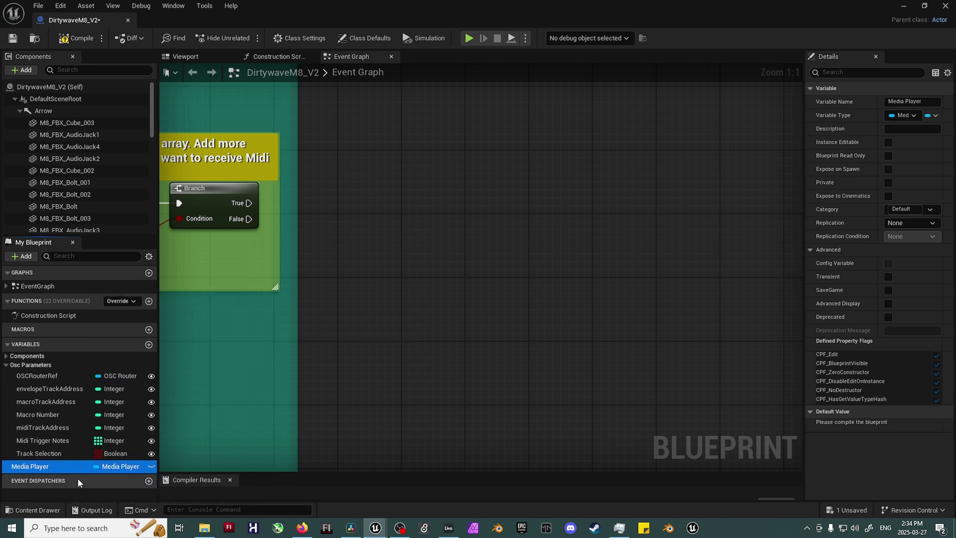
Step: Place a SET Media Player node and wire a Media Player getter into it
{"action": "left_click_drag", "start_coordinate": [119, 466], "coordinate": [396, 260]}
{"action": "left_click", "coordinate": [417, 291]}
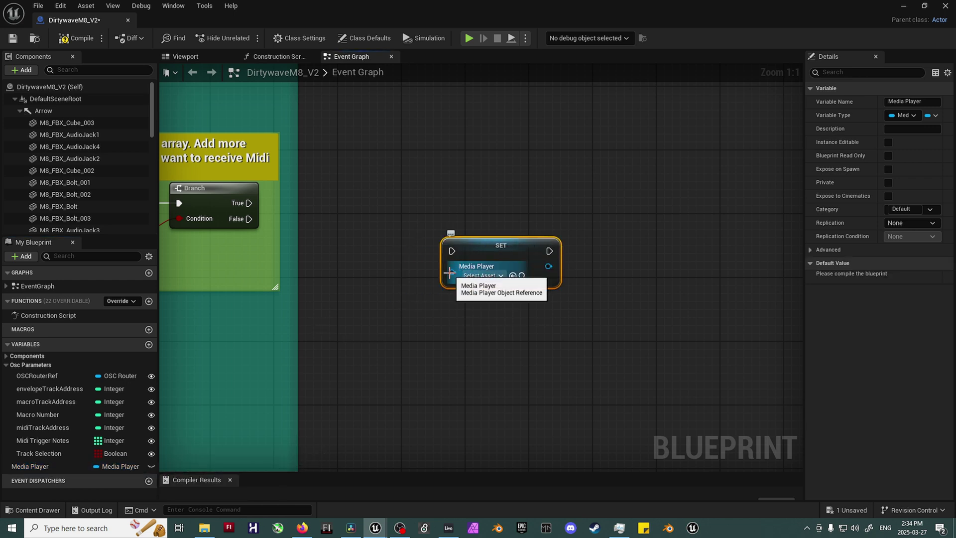
{"action": "left_click_drag", "start_coordinate": [461, 271], "coordinate": [390, 301]}
{"action": "type", "text": "media"}
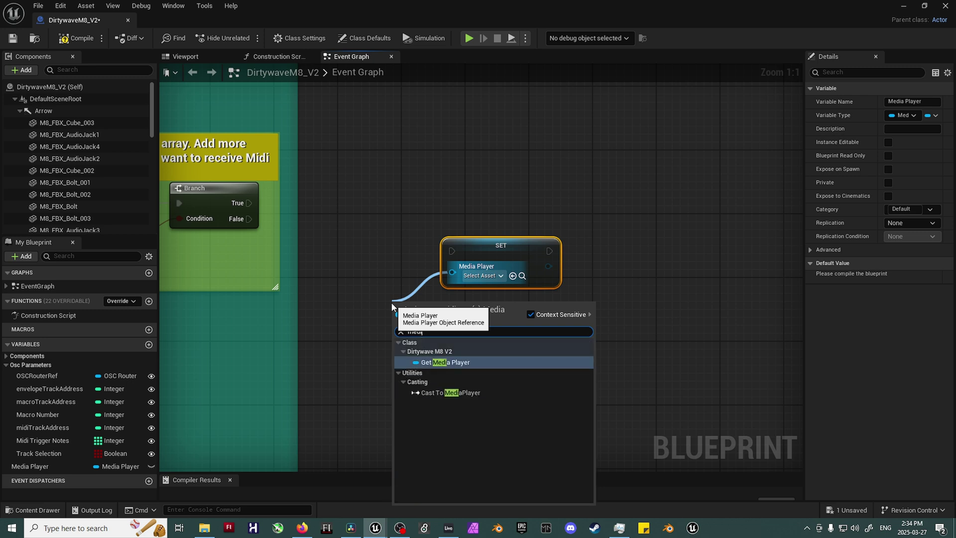
{"action": "left_click", "coordinate": [421, 363]}
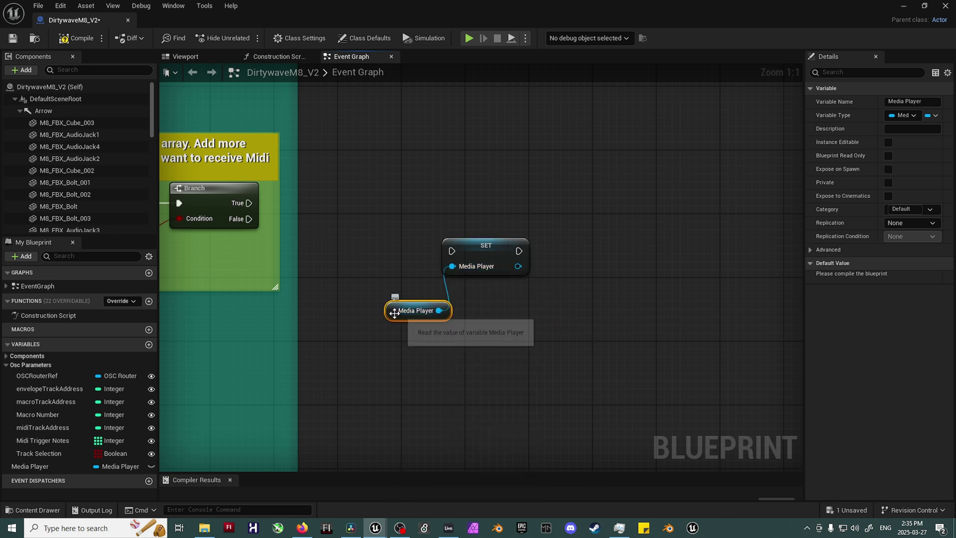
{"action": "left_click_drag", "start_coordinate": [396, 314], "coordinate": [364, 289]}
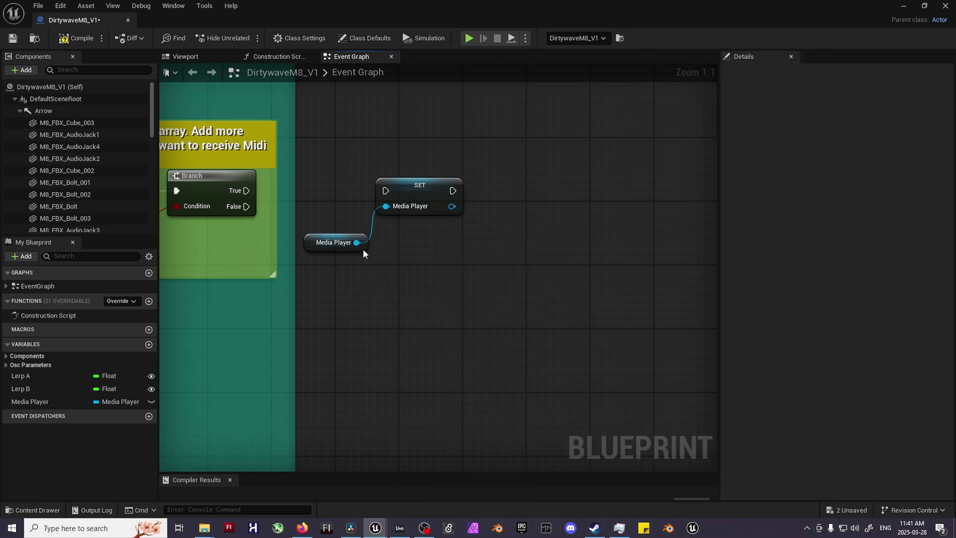
Step: Set the Media Player variable's default value to NewMediaPlayer
{"action": "left_click", "coordinate": [363, 249]}
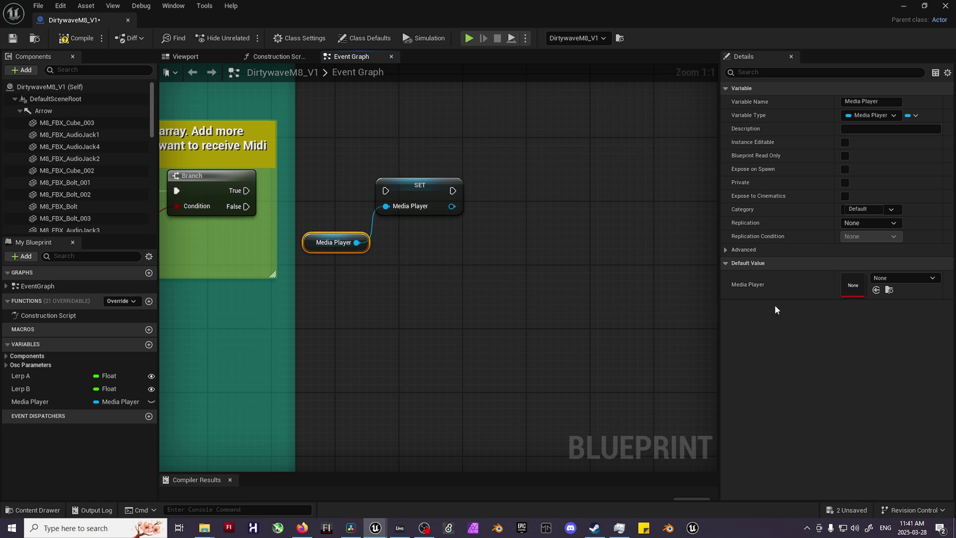
{"action": "left_click", "coordinate": [886, 280]}
{"action": "left_click", "coordinate": [872, 195]}
Step: Add an Open Source node after SET and wire Media Player into its Target
{"action": "left_click_drag", "start_coordinate": [519, 250], "coordinate": [597, 257]}
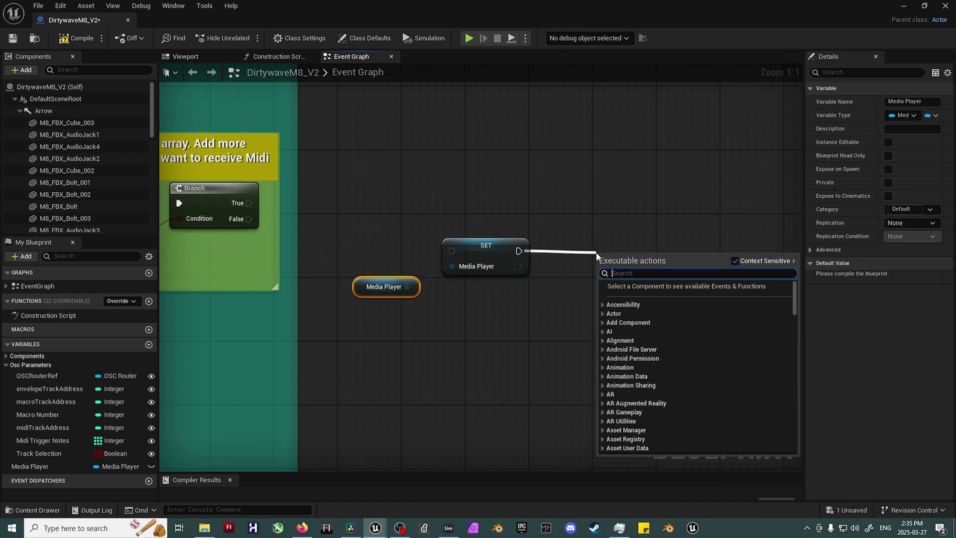
{"action": "type", "text": "open source"}
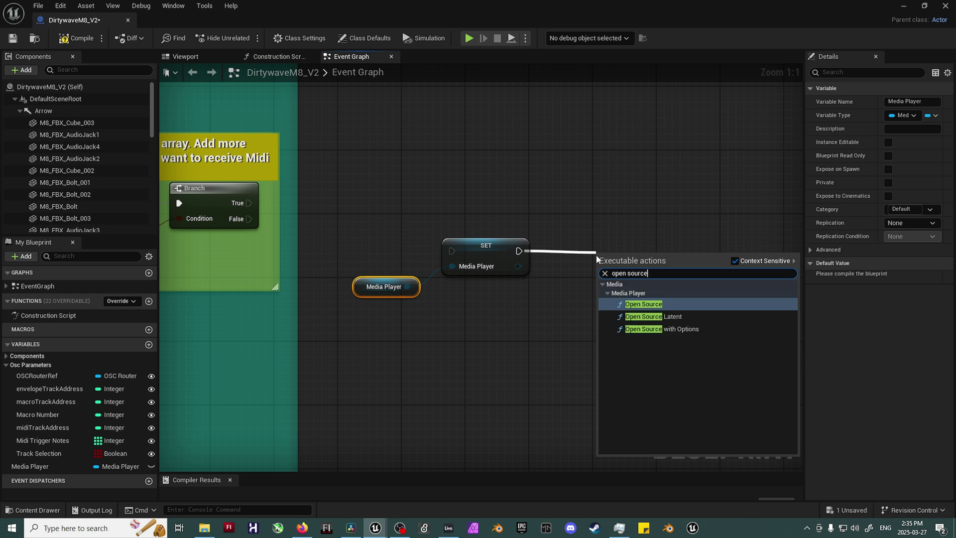
{"action": "left_click", "coordinate": [634, 311]}
{"action": "left_click_drag", "start_coordinate": [657, 261], "coordinate": [680, 237]}
{"action": "left_click_drag", "start_coordinate": [626, 268], "coordinate": [518, 266]}
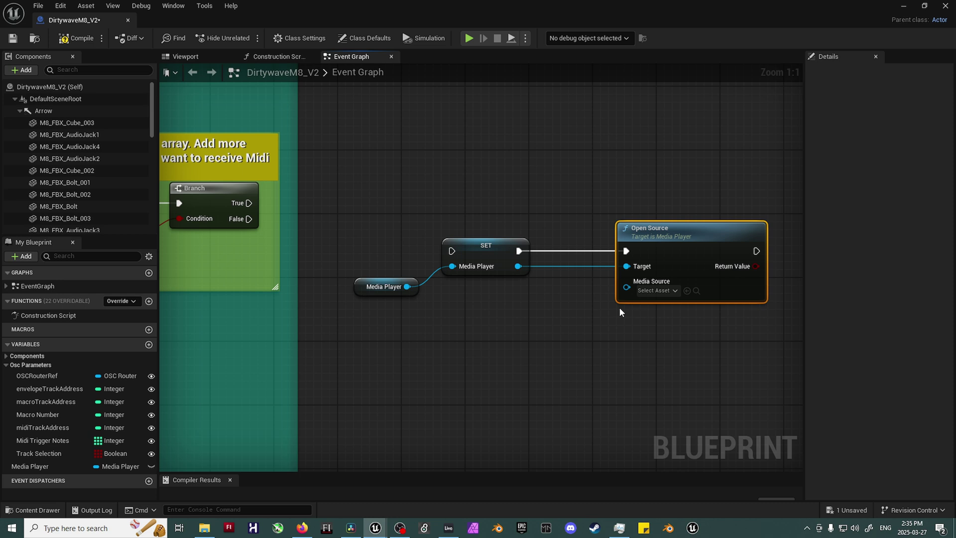
Step: Connect Branch True to SET and align the Media Player, SET and Open Source nodes
{"action": "left_click_drag", "start_coordinate": [451, 250], "coordinate": [249, 203]}
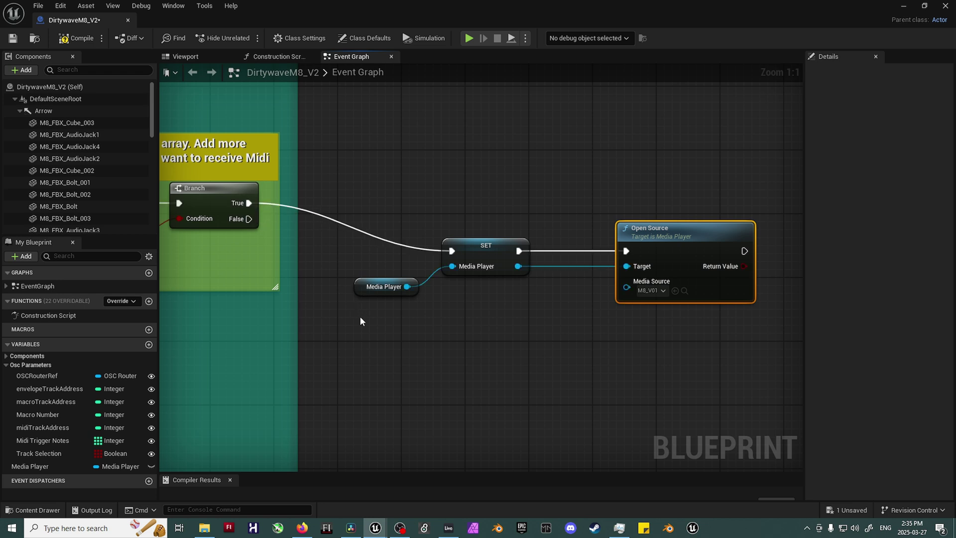
{"action": "left_click_drag", "start_coordinate": [360, 317], "coordinate": [683, 199]}
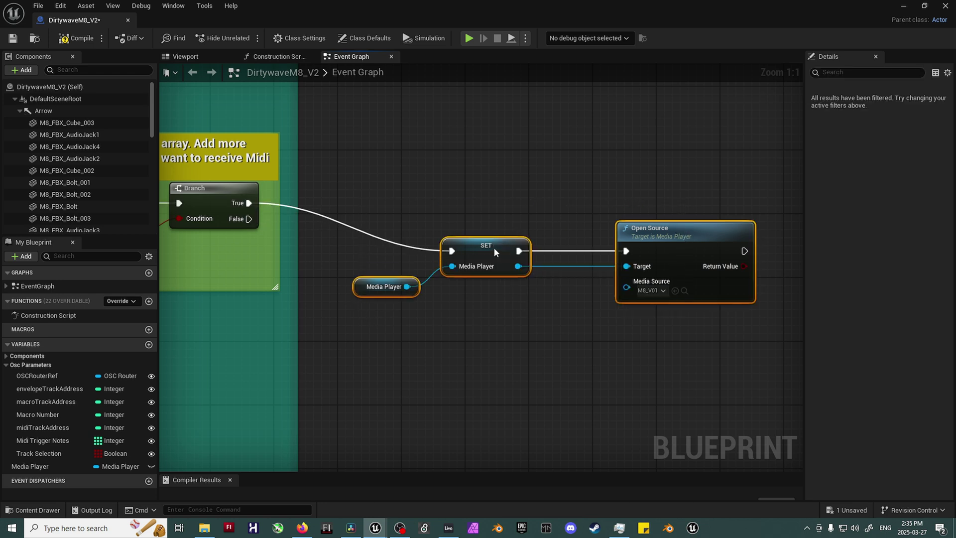
{"action": "left_click_drag", "start_coordinate": [494, 247], "coordinate": [454, 199]}
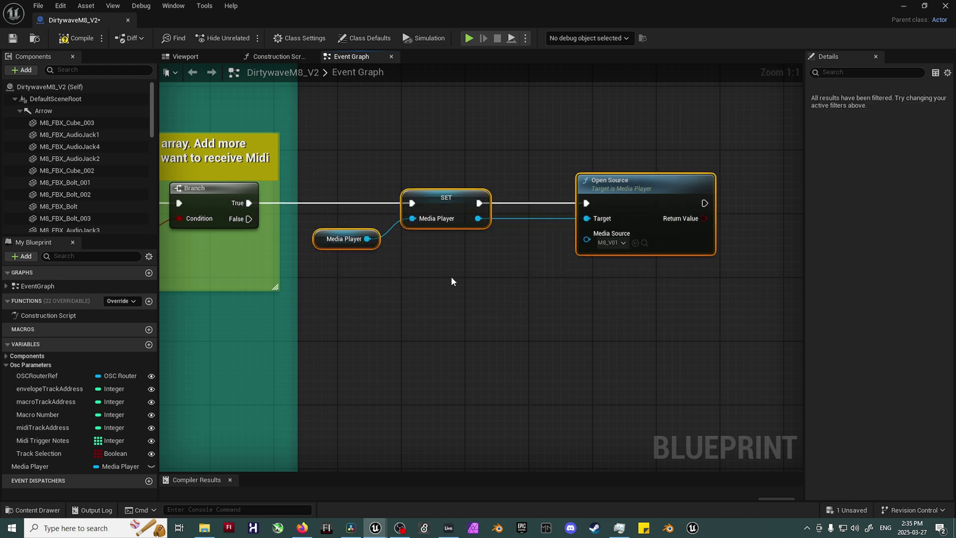
{"action": "scroll", "coordinate": [450, 278], "scroll_direction": "down", "scroll_amount": 3}
{"action": "right_click_drag", "start_coordinate": [430, 298], "coordinate": [545, 318]}
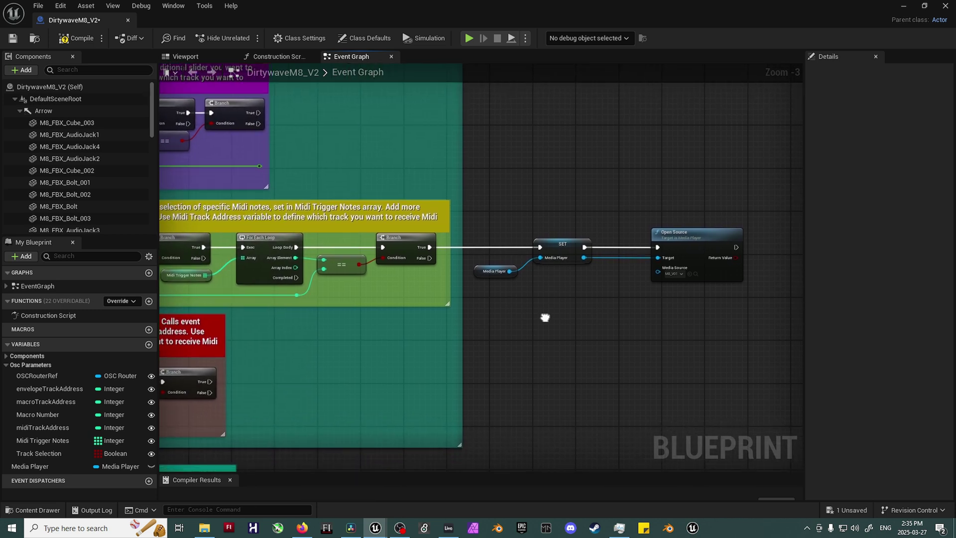
Step: In _Tutorial, create a Media Player asset with video MediaTexture output, named NewMediaPlayer
{"action": "key", "text": "ctrl+space"}
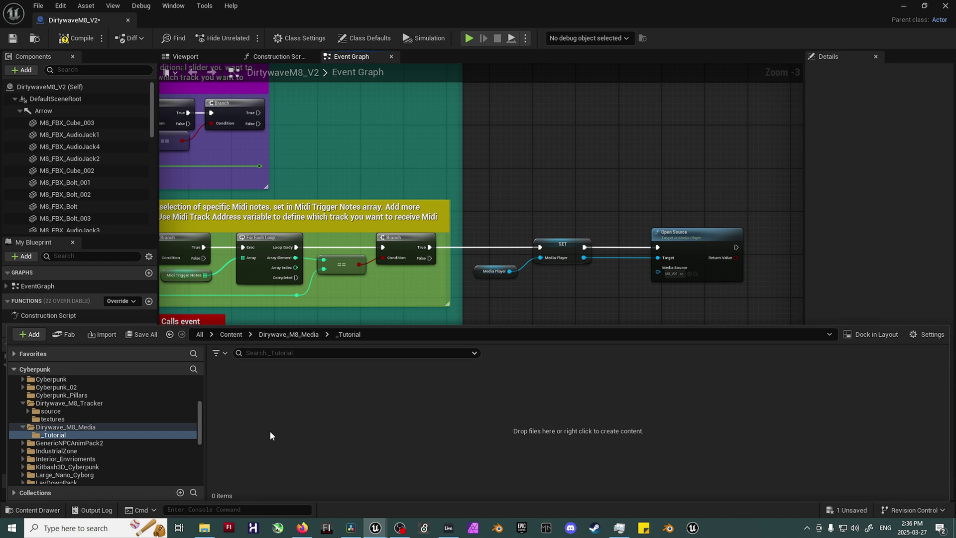
{"action": "right_click", "coordinate": [270, 434]}
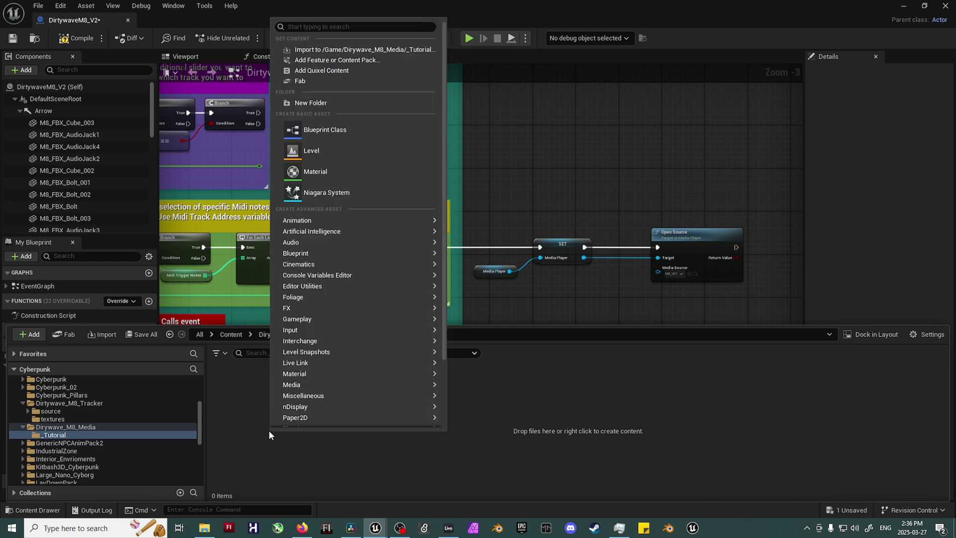
{"action": "type", "text": "media player"}
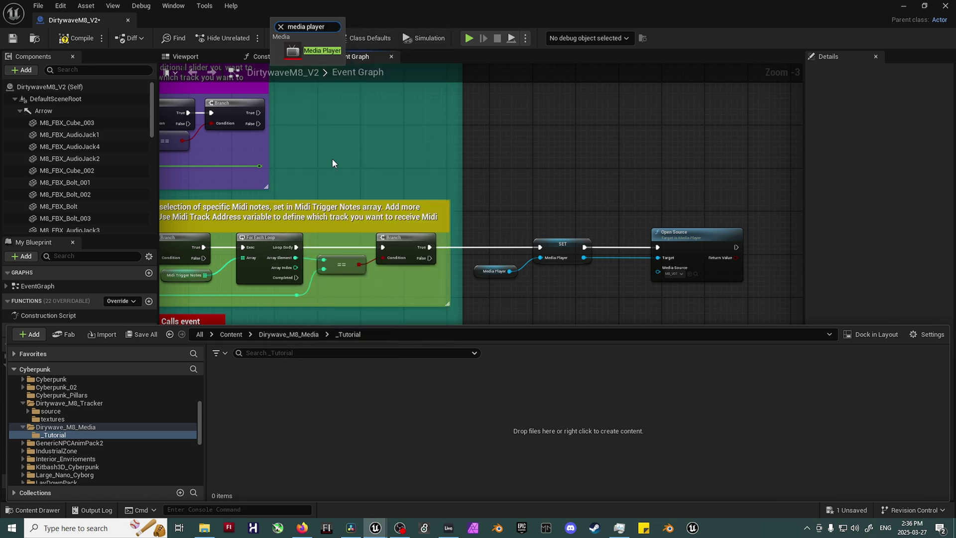
{"action": "left_click", "coordinate": [303, 50]}
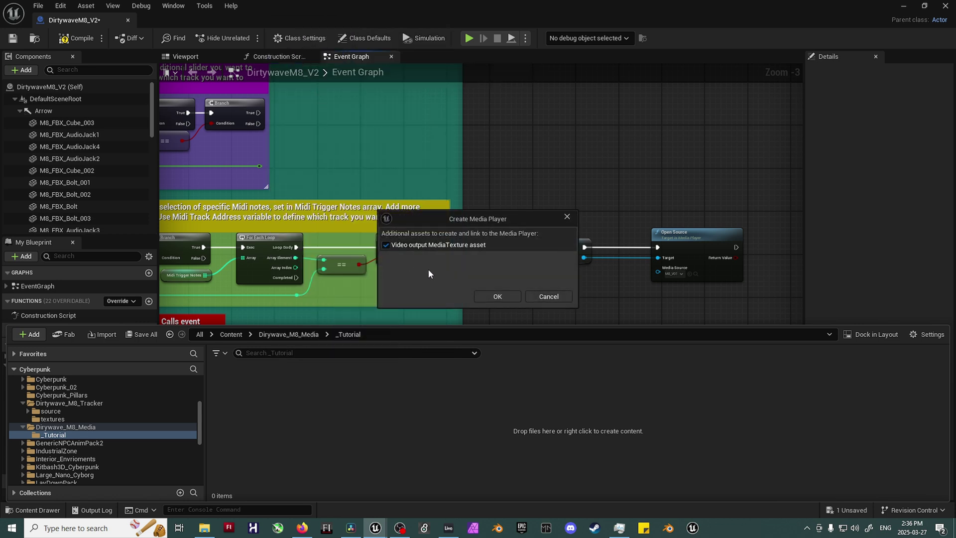
{"action": "left_click", "coordinate": [500, 297]}
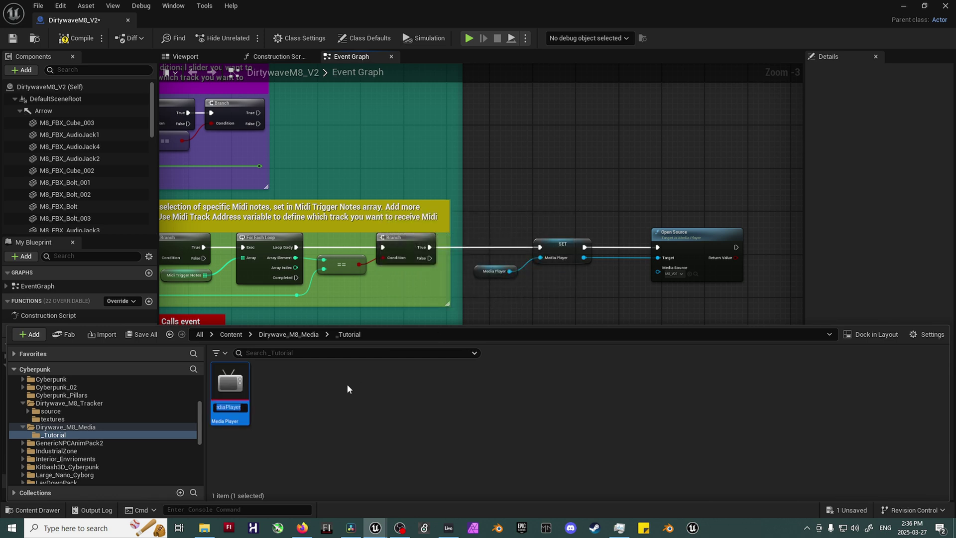
{"action": "left_click", "coordinate": [289, 411]}
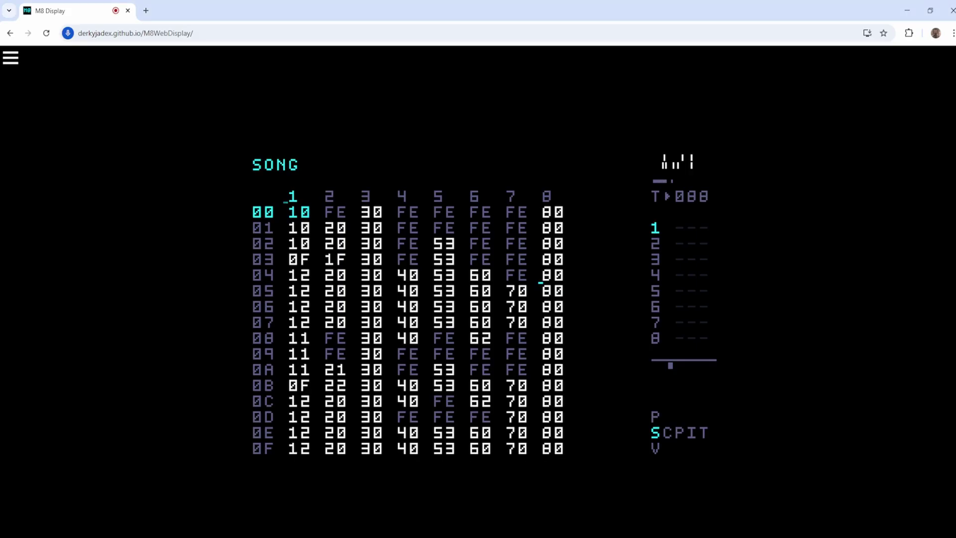
Step: Switch the M8 Web Display to fullscreen and start the song playing
{"action": "left_click", "coordinate": [11, 57]}
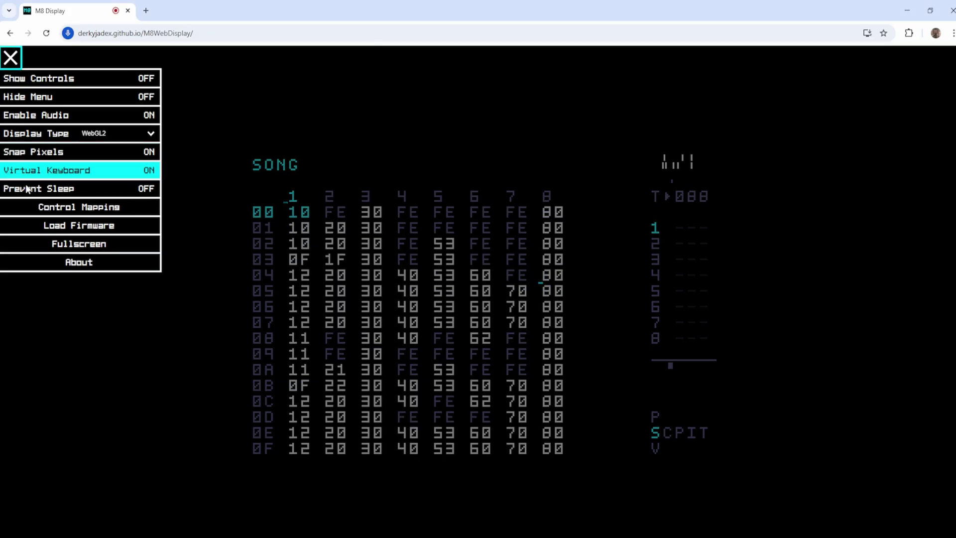
{"action": "left_click", "coordinate": [51, 243]}
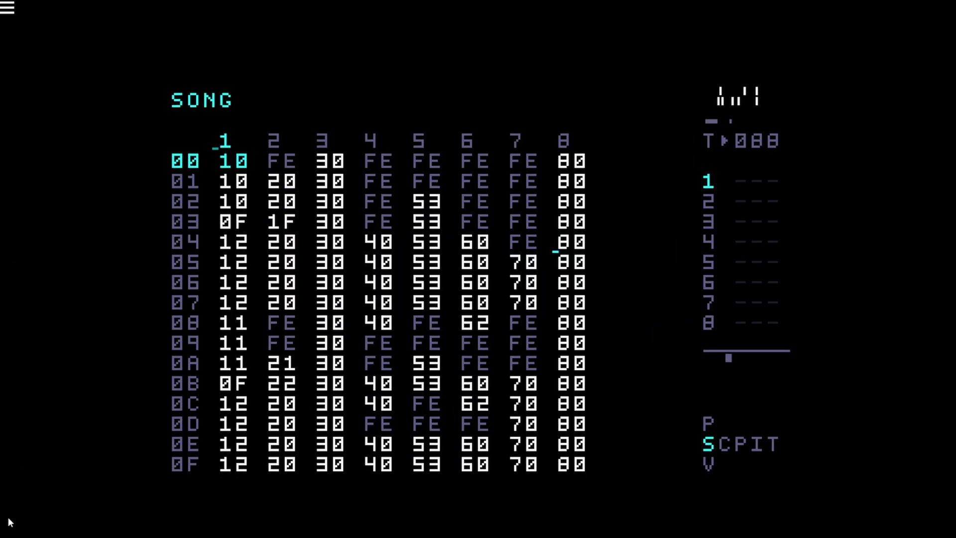
{"action": "key", "text": "space"}
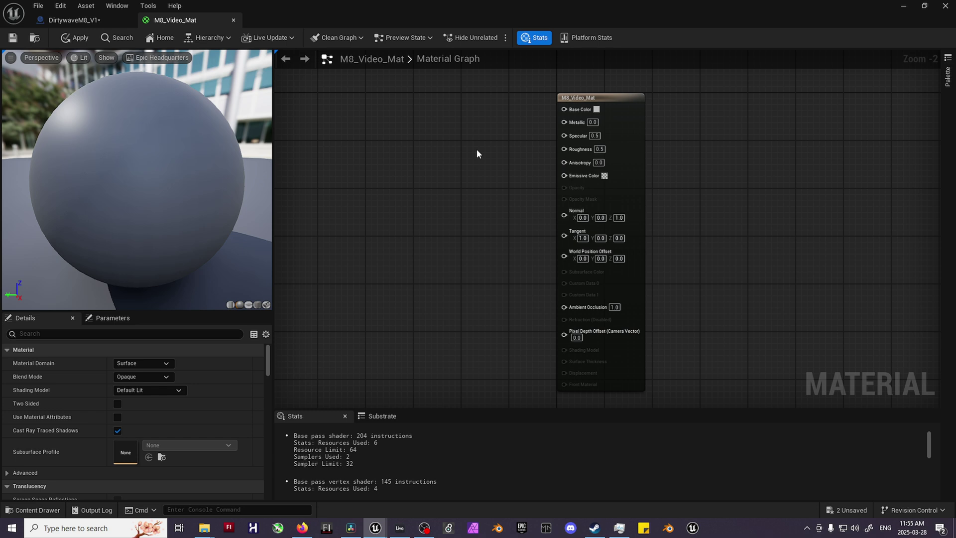
Step: Add a Texture Sample node left of the material output using the M8_Video texture
{"action": "right_click", "coordinate": [477, 152]}
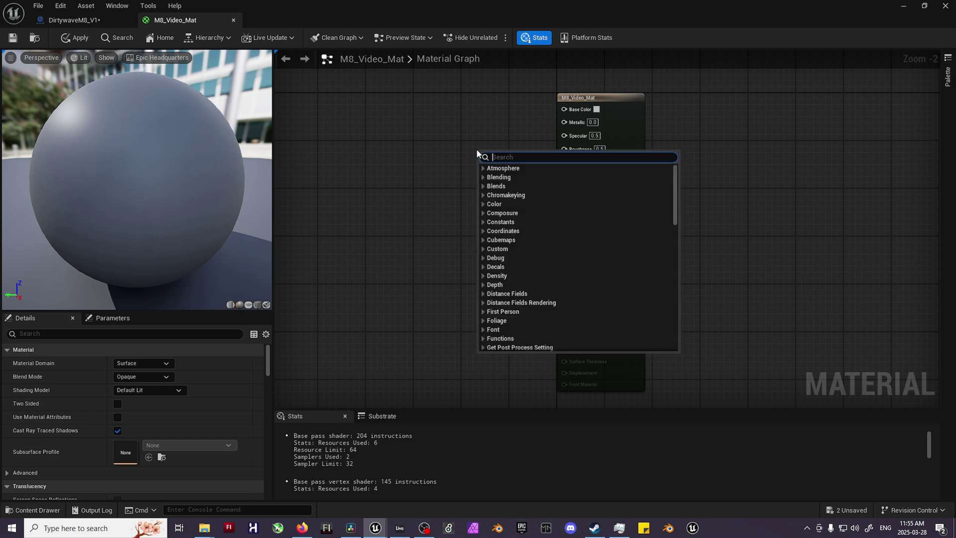
{"action": "type", "text": "texturesam"}
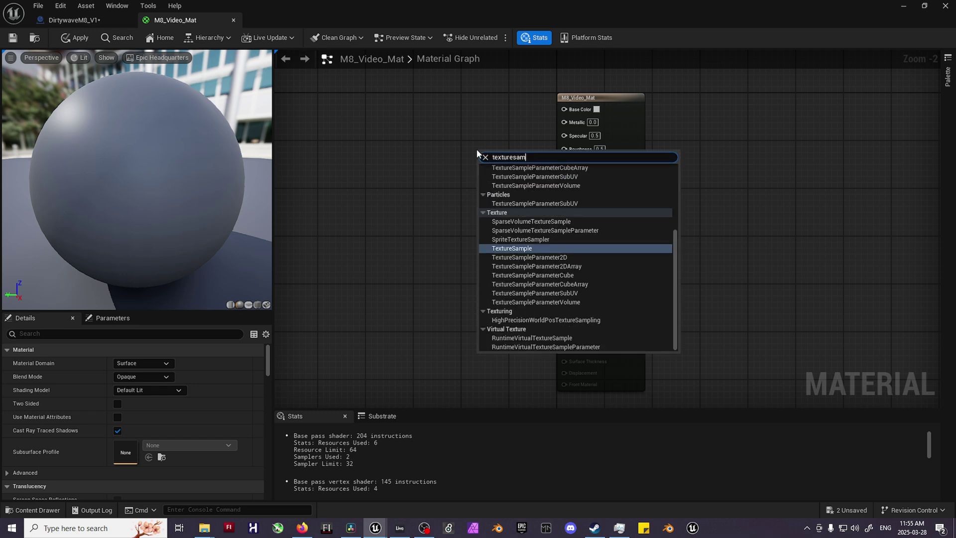
{"action": "type", "text": "ple"}
{"action": "key", "text": "Return"}
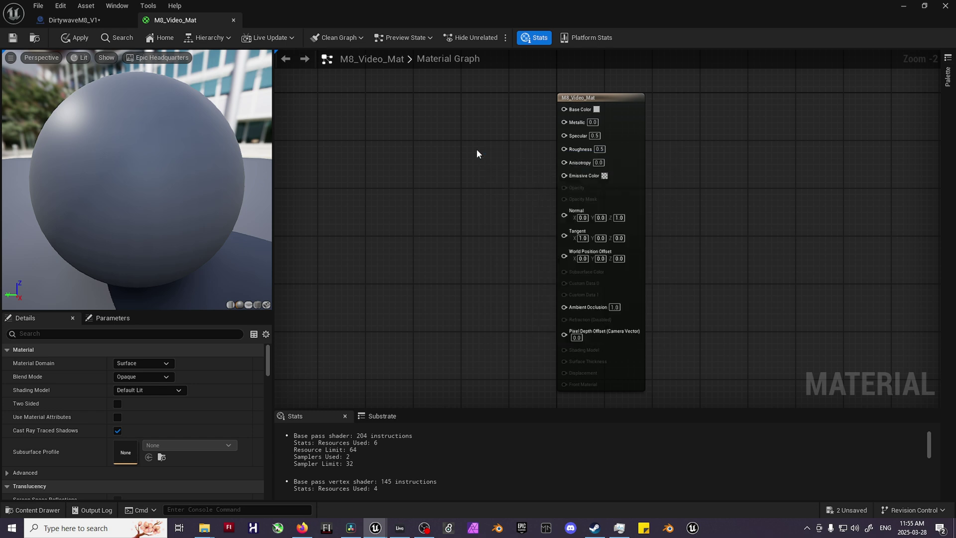
{"action": "left_click_drag", "start_coordinate": [510, 155], "coordinate": [482, 136]}
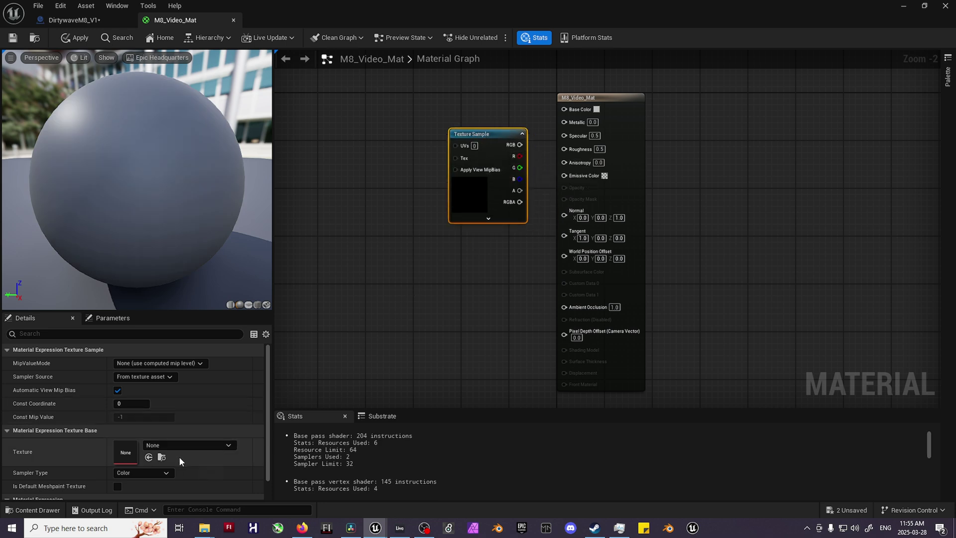
{"action": "left_click", "coordinate": [204, 446]}
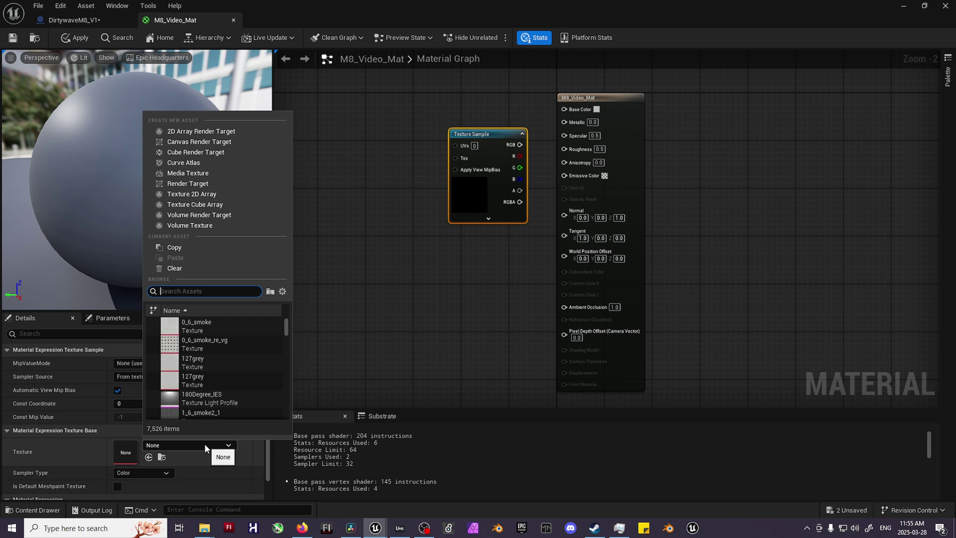
{"action": "type", "text": "M8_"}
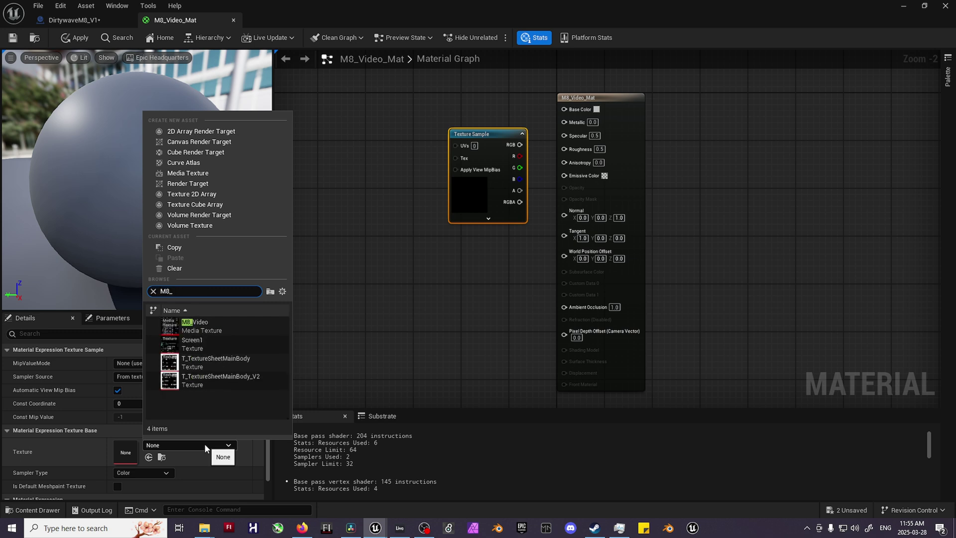
{"action": "left_click", "coordinate": [205, 327]}
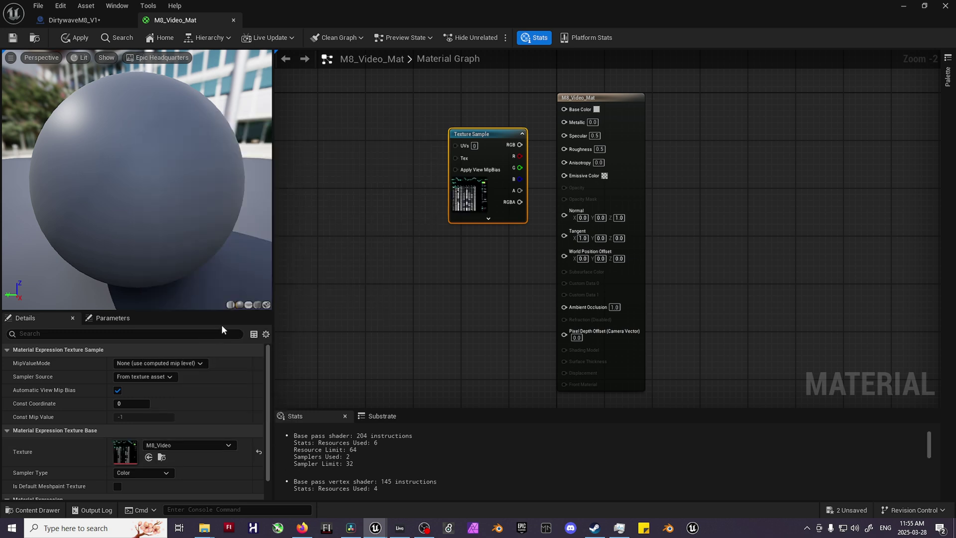
Step: Feed a TexCoord node into the Texture Sample UVs and wire its RGB to Base Color
{"action": "right_click", "coordinate": [348, 142]}
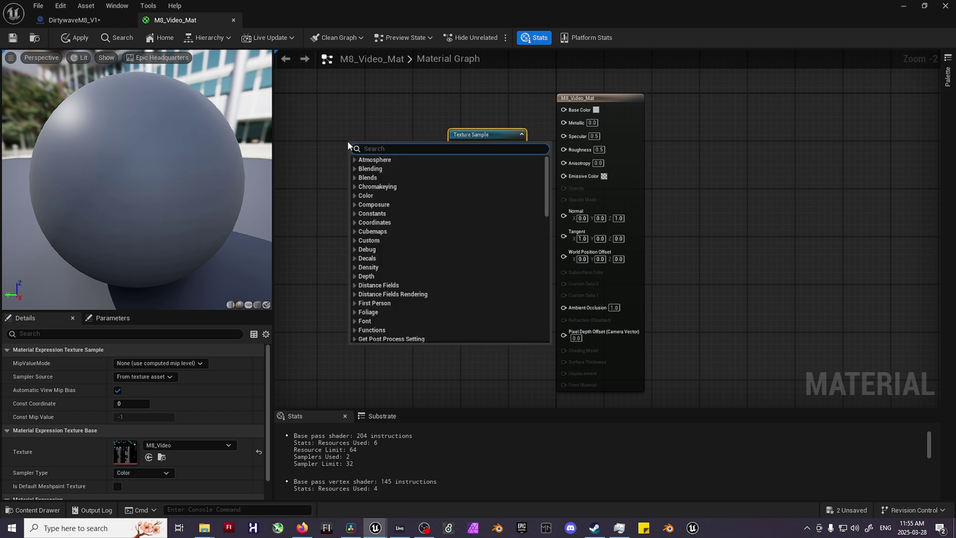
{"action": "type", "text": "texture"}
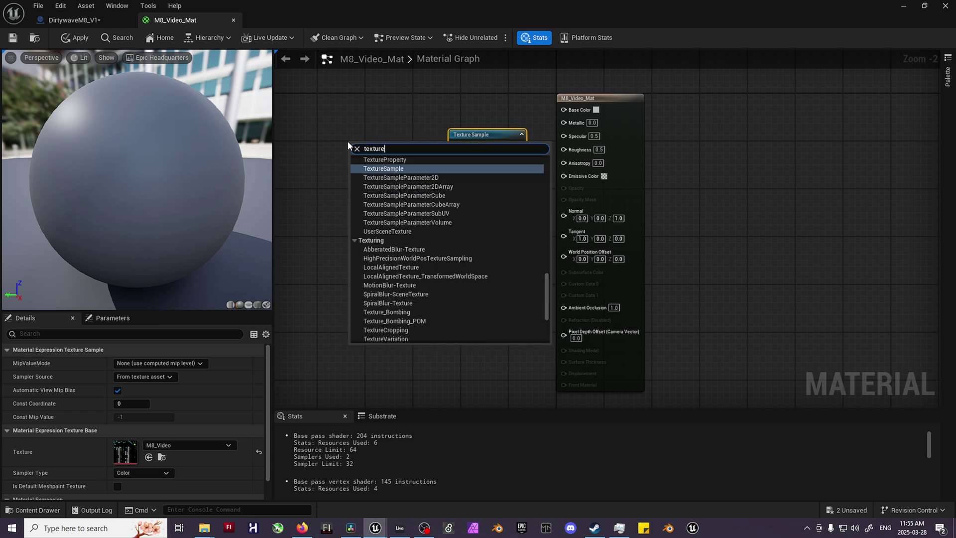
{"action": "type", "text": "co"}
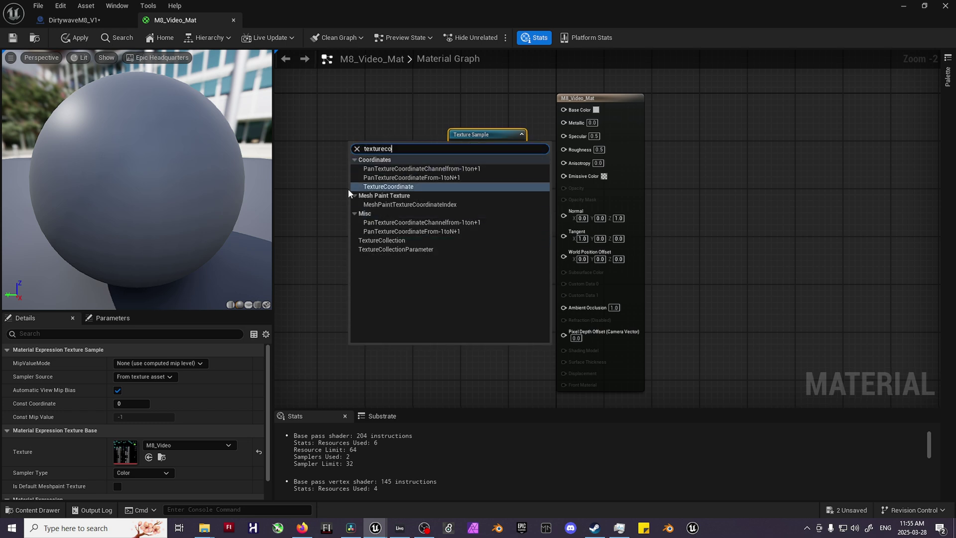
{"action": "left_click", "coordinate": [378, 186]}
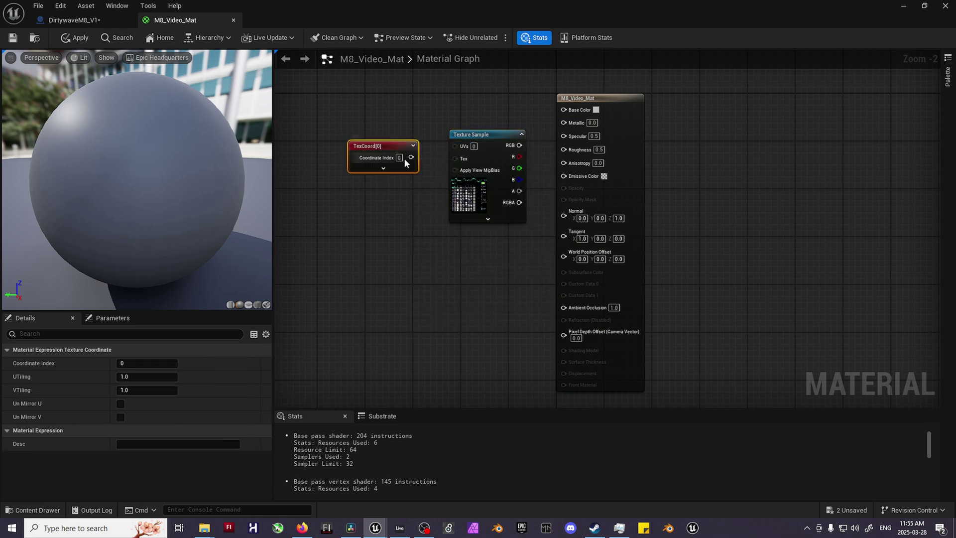
{"action": "left_click_drag", "start_coordinate": [411, 157], "coordinate": [455, 145]}
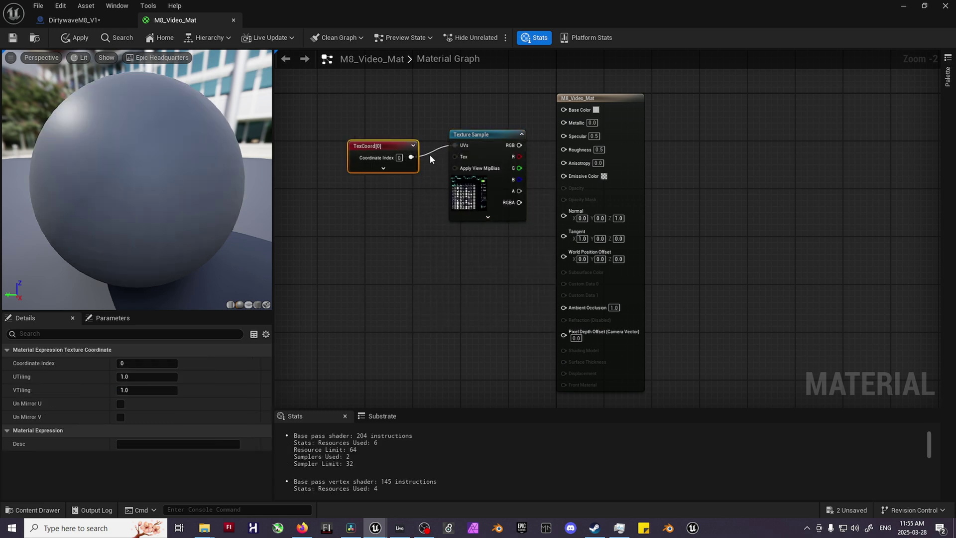
{"action": "left_click", "coordinate": [381, 170]}
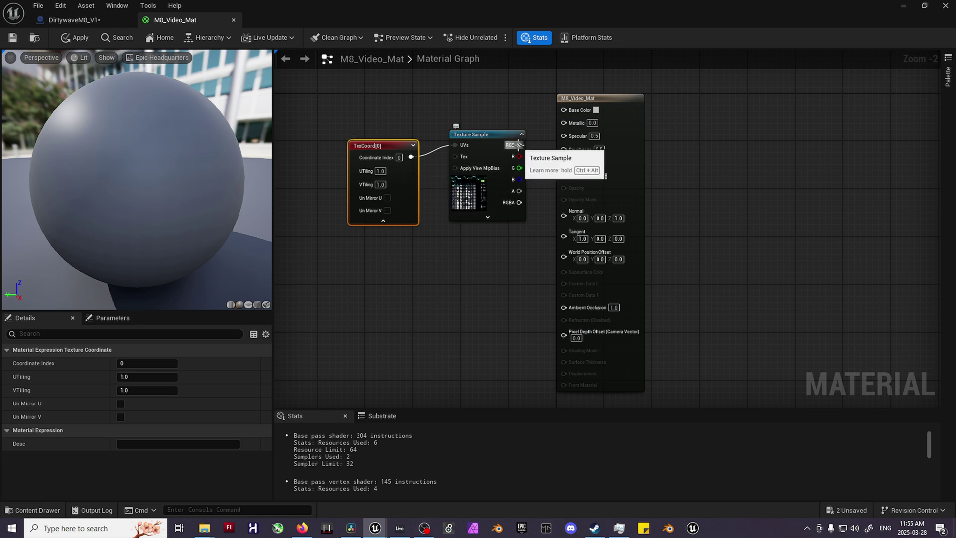
{"action": "left_click_drag", "start_coordinate": [518, 145], "coordinate": [563, 109]}
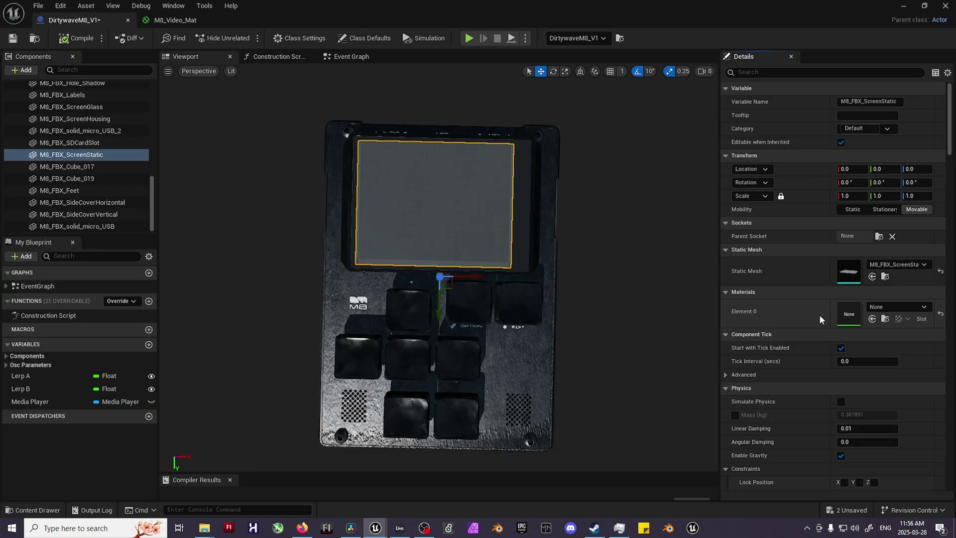
Step: Assign M8_Video_Mat to ScreenStatic's Element 0, load M8_V01 in NewMediaPlayer, and set Midi Track Address
{"action": "left_click", "coordinate": [889, 306]}
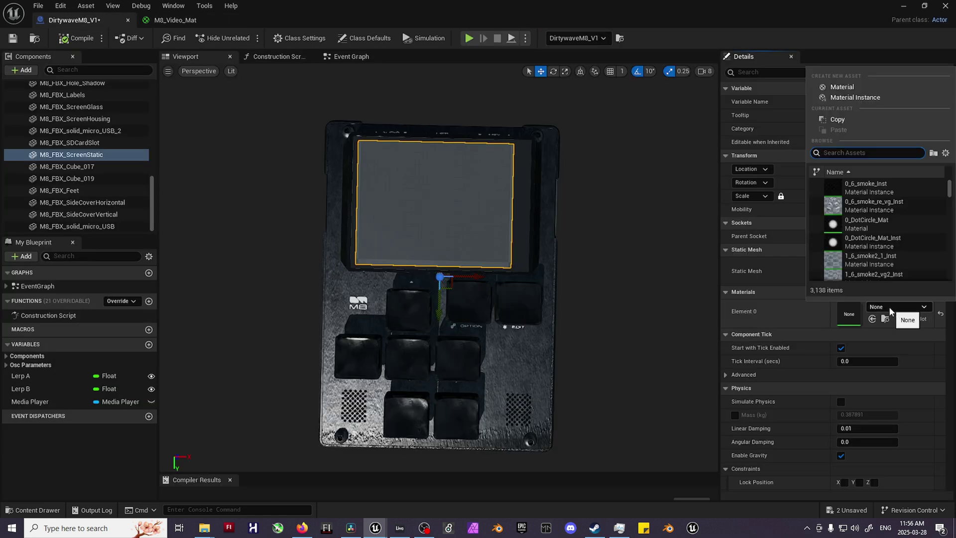
{"action": "type", "text": "m8"}
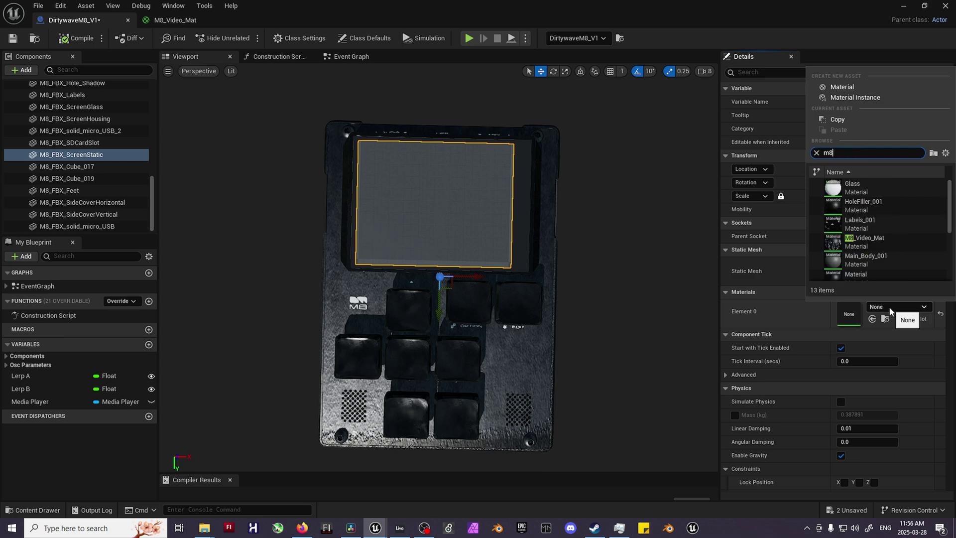
{"action": "left_click", "coordinate": [883, 241]}
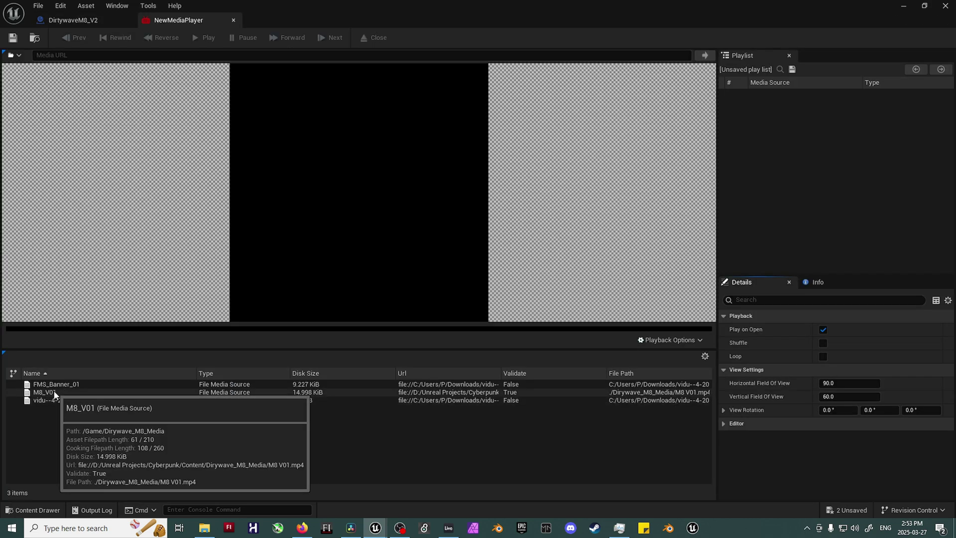
{"action": "double_click", "coordinate": [44, 392]}
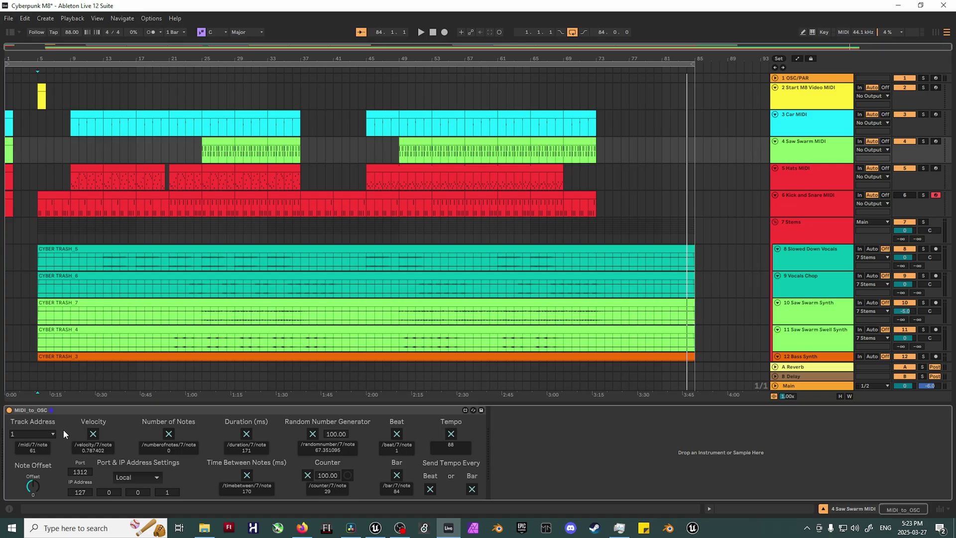
{"action": "left_click", "coordinate": [45, 432]}
Step: Choose Track Address 4 in the MIDI_to_OSC device on the 4 Saw Swarm track
{"action": "left_click", "coordinate": [31, 119]}
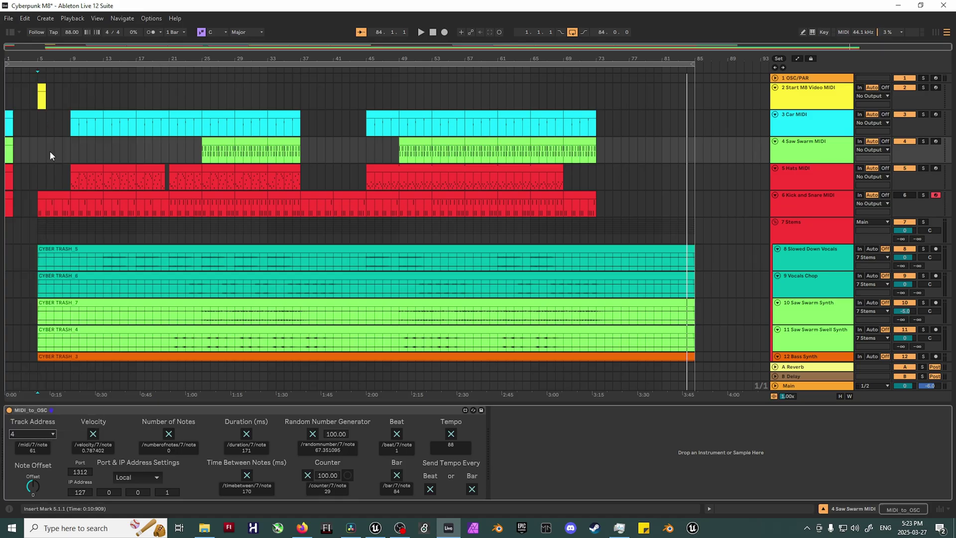